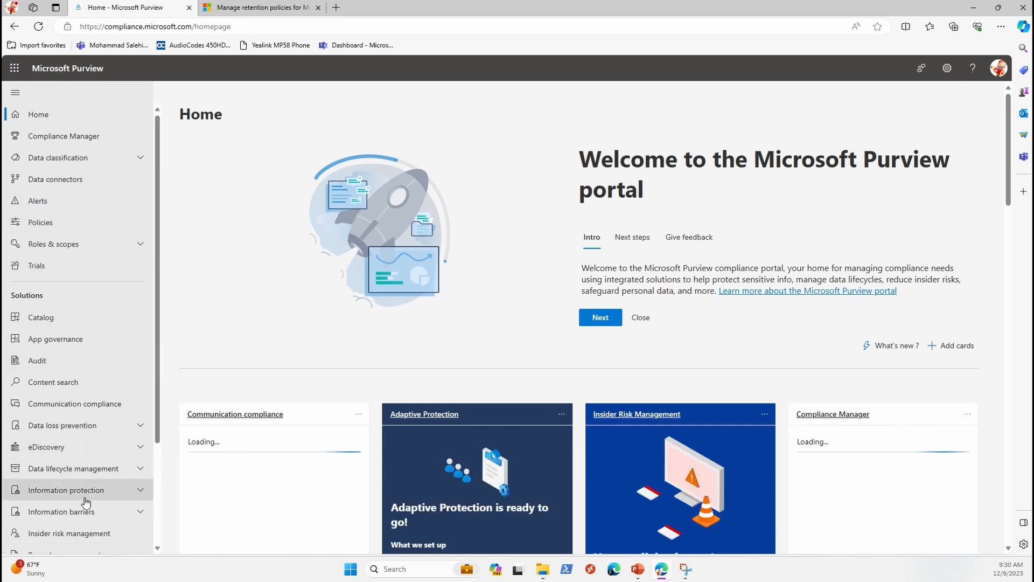
Step: Open the Microsoft 365 retention policies under Data lifecycle management and start a new retention policy
click(30, 471)
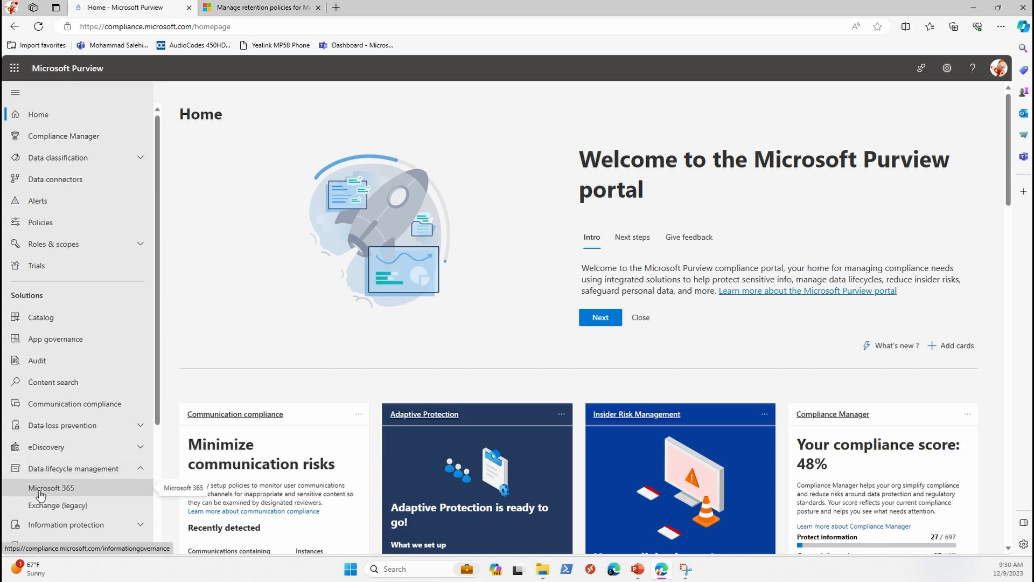
click(40, 492)
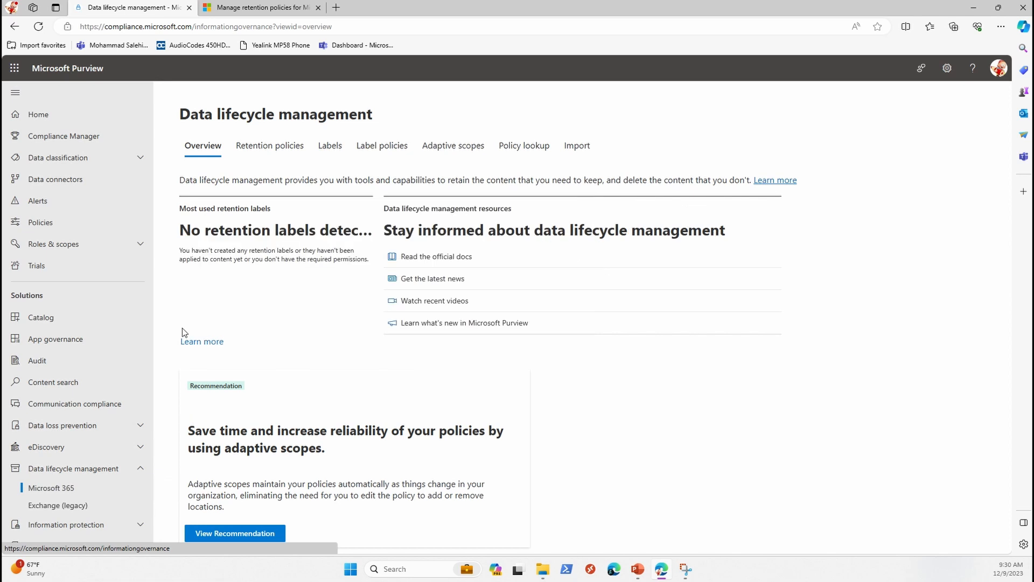
click(253, 154)
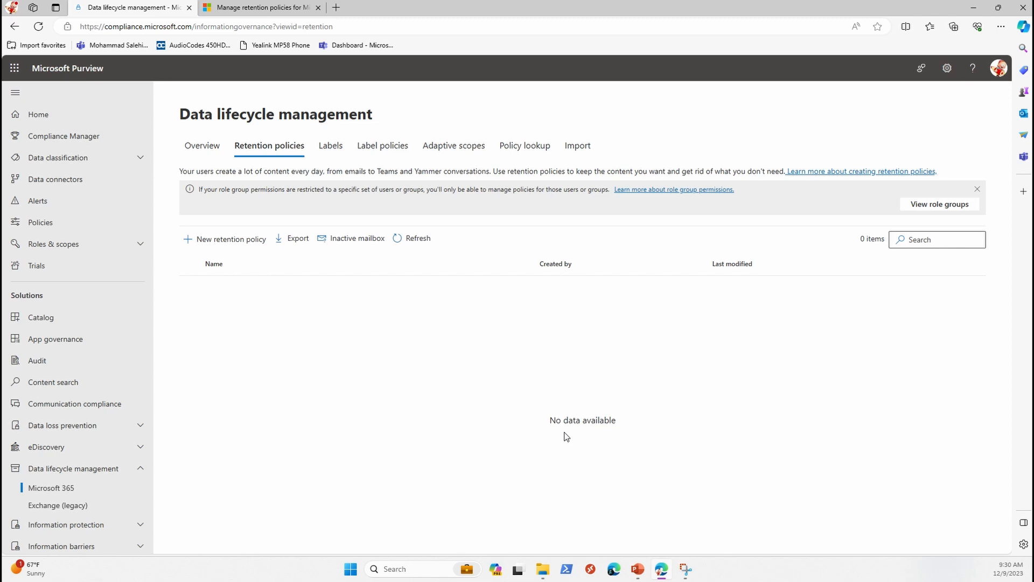
click(233, 244)
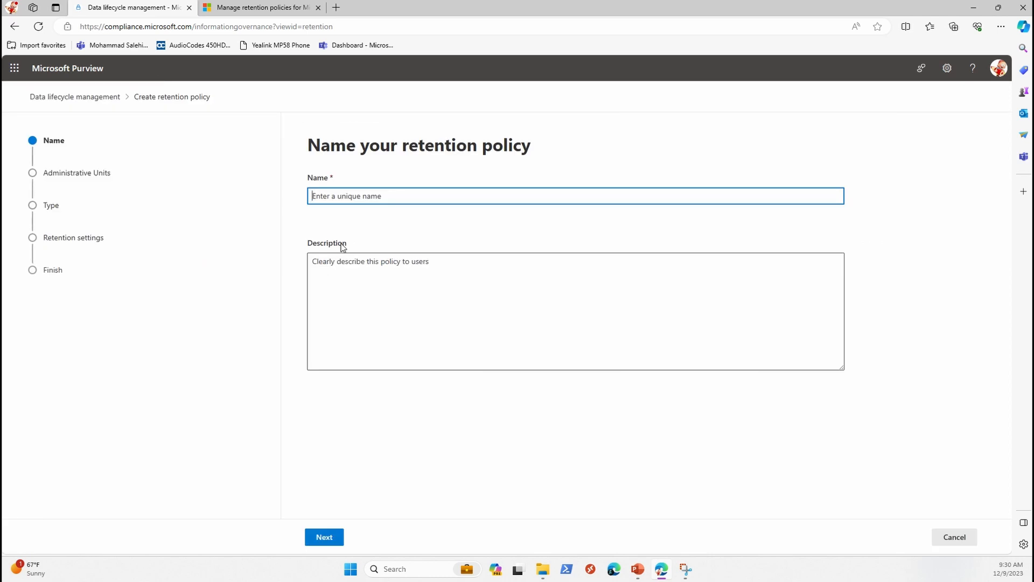
Step: Name the policy "Retain Teams Chat and Channel Messages 5 yrs with delete", leave the description blank and continue
text(T)
key(BackSpace)
text(Retain)
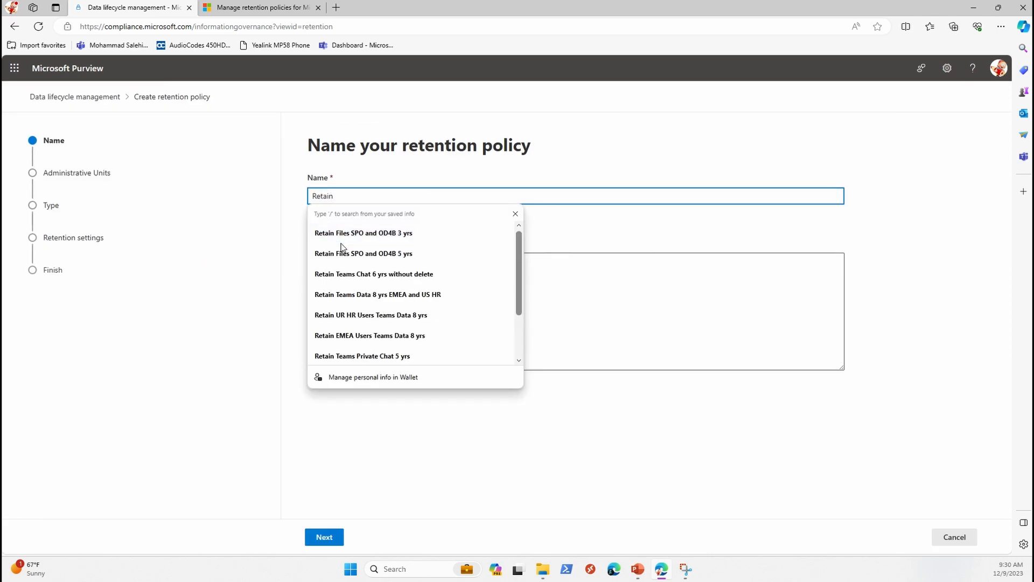
text( Teams C)
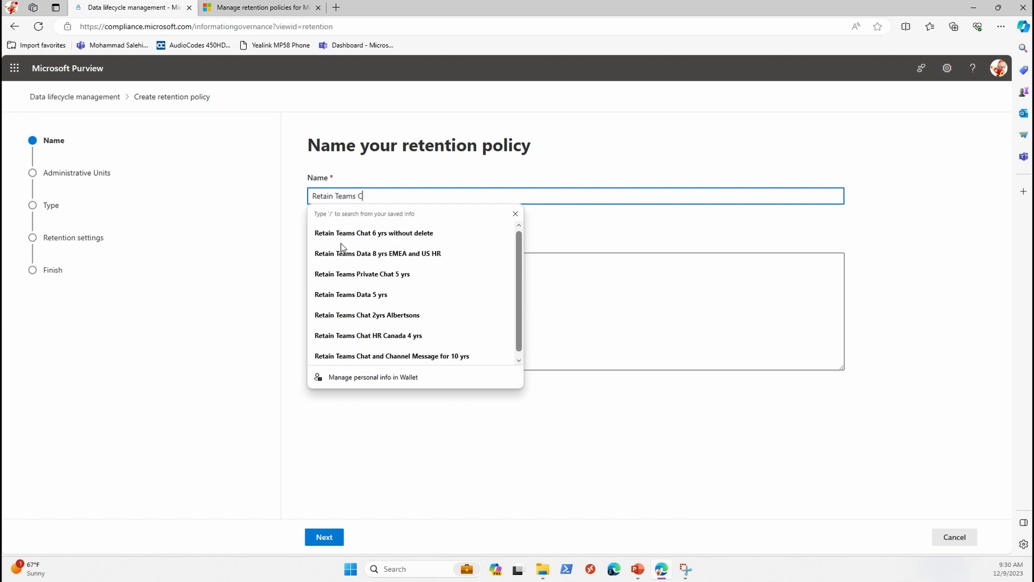
text(hat)
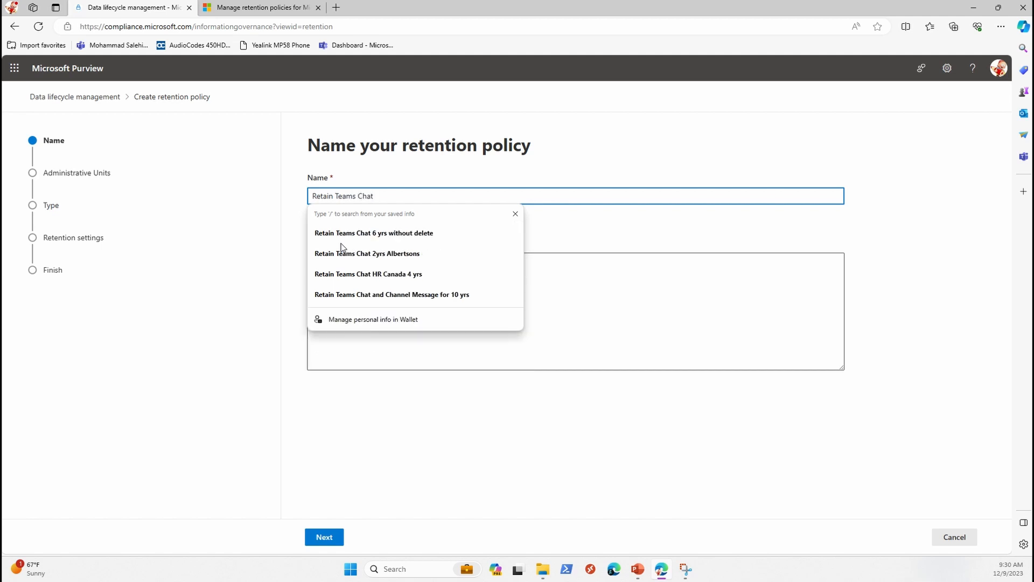
text( and Chann)
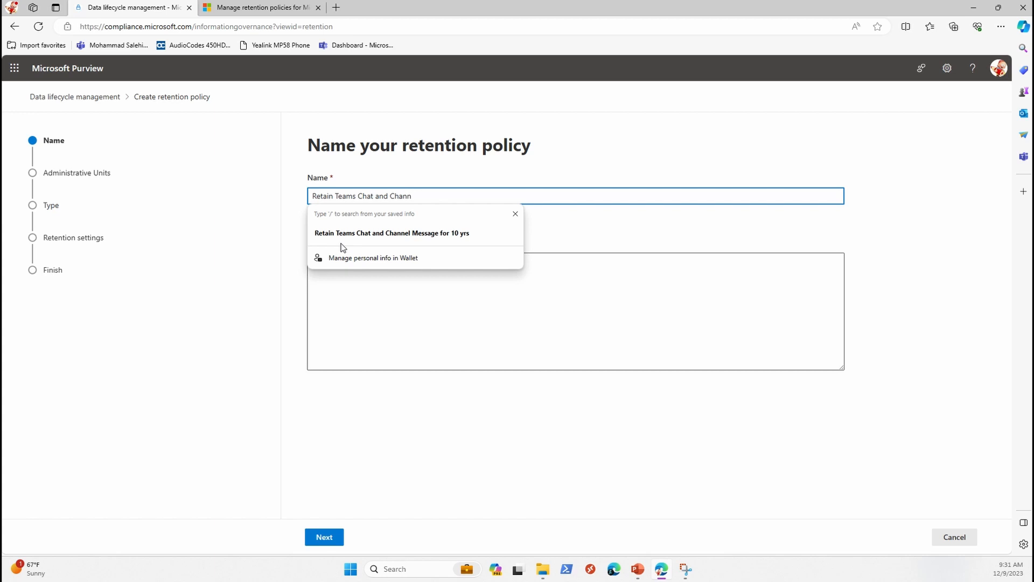
text(el Me)
key(BackSpace)
key(BackSpace)
text(Messages)
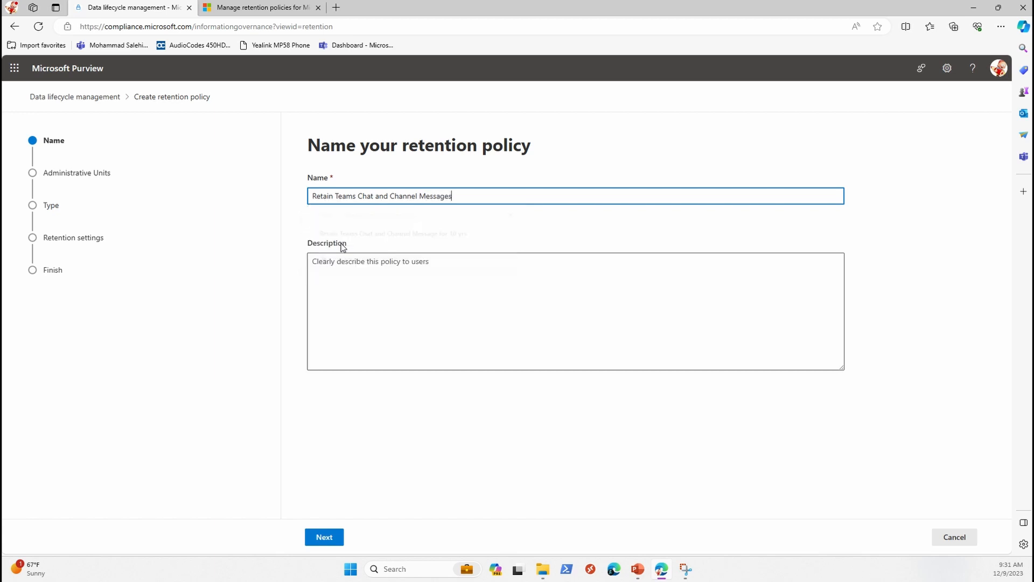
text( 5 yrs with delete)
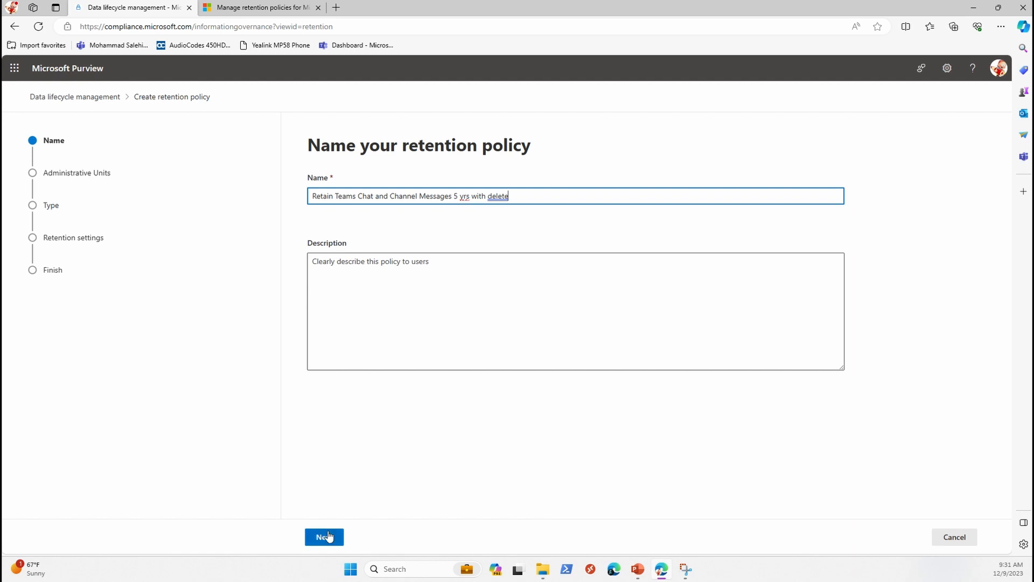
key(Tab)
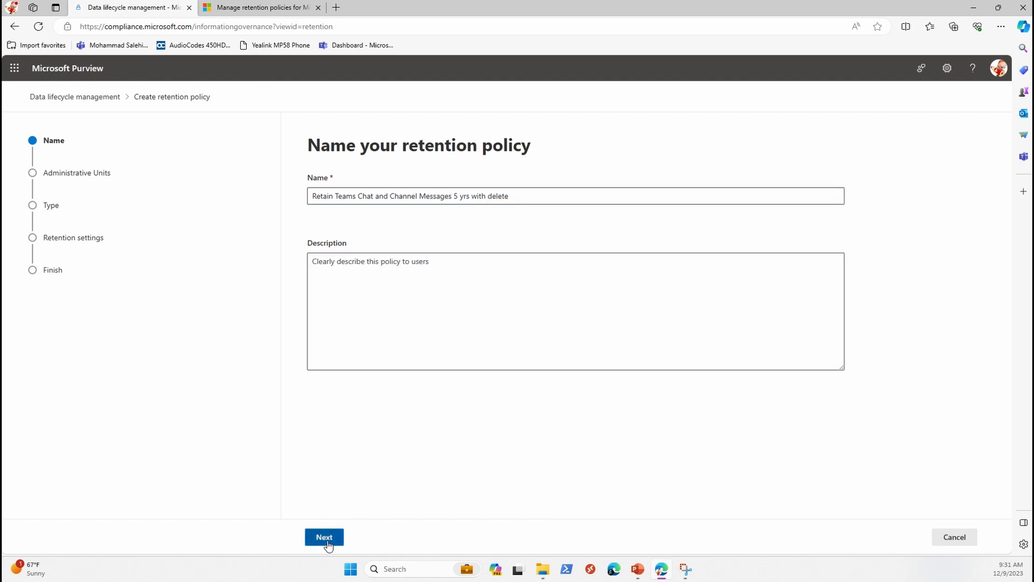
click(324, 537)
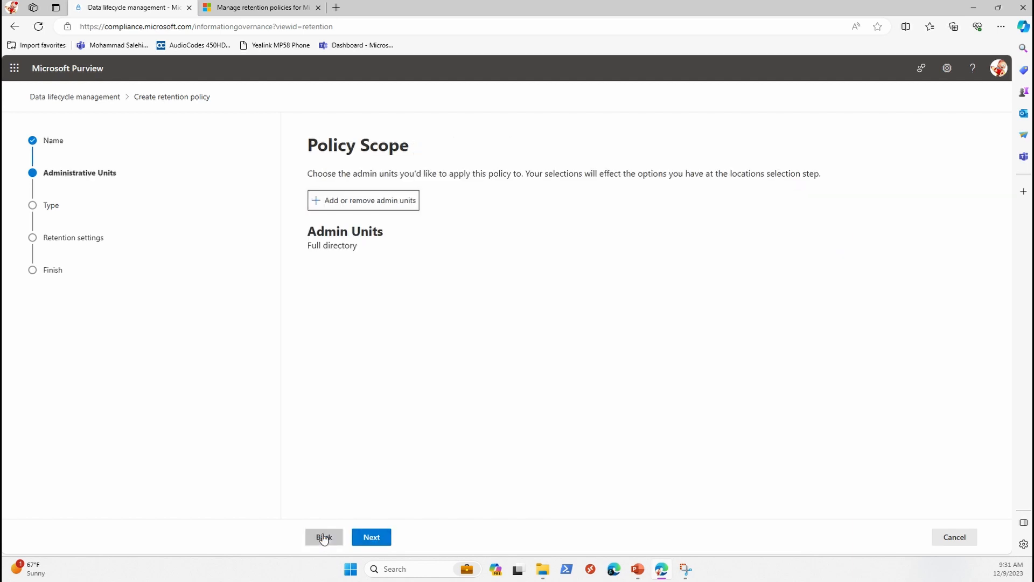
Step: Keep the full directory as the policy scope and choose the Static policy type
click(369, 539)
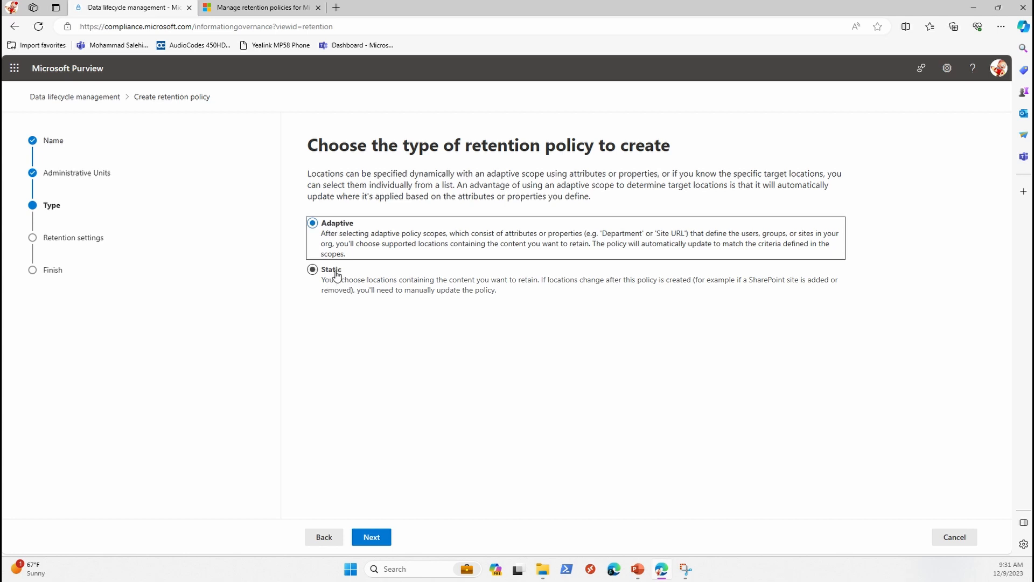
click(313, 271)
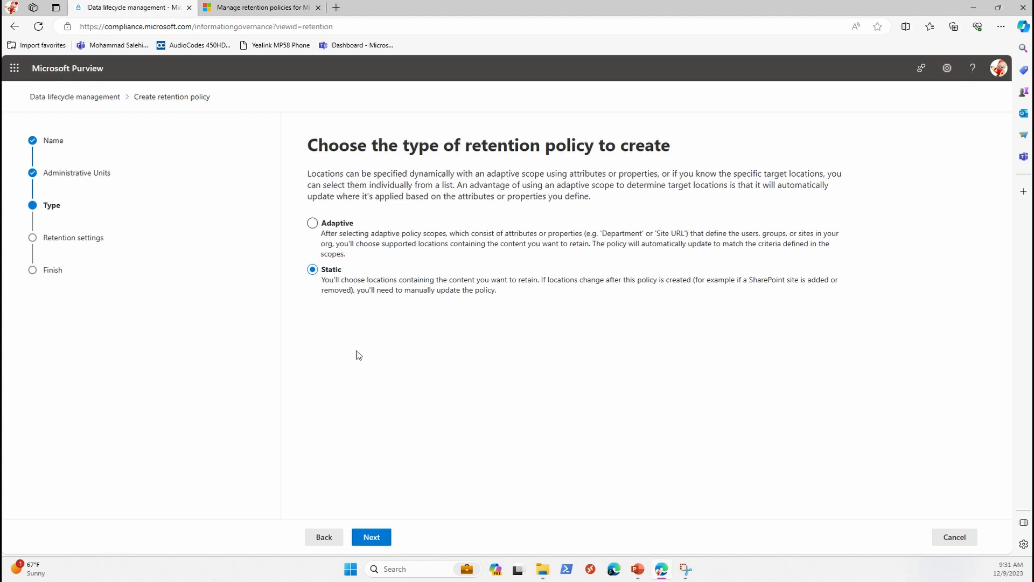
click(371, 536)
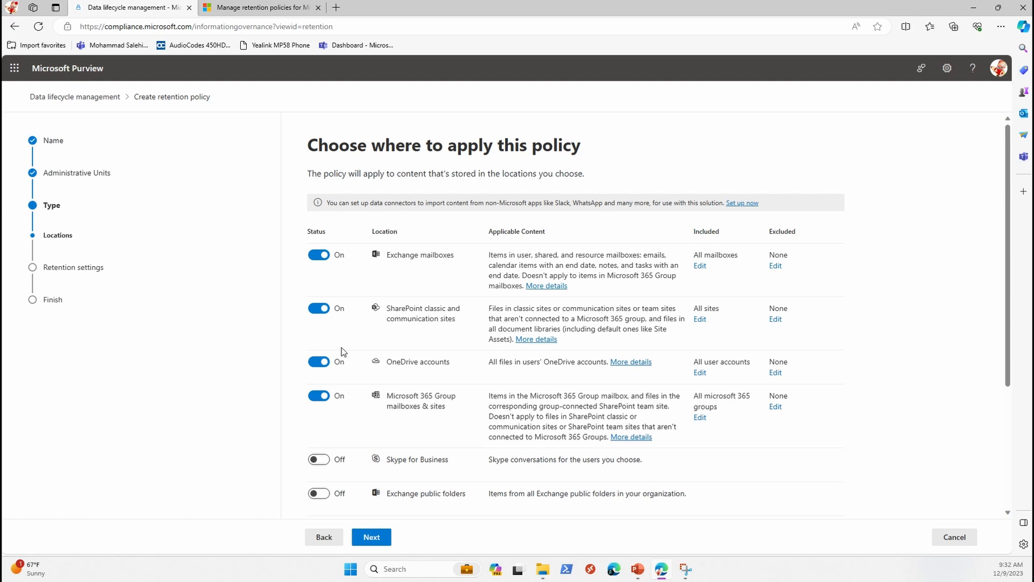
Step: Apply the policy only to Teams channel messages and to Teams chats and Copilot interactions
scroll(341, 347, down, 1)
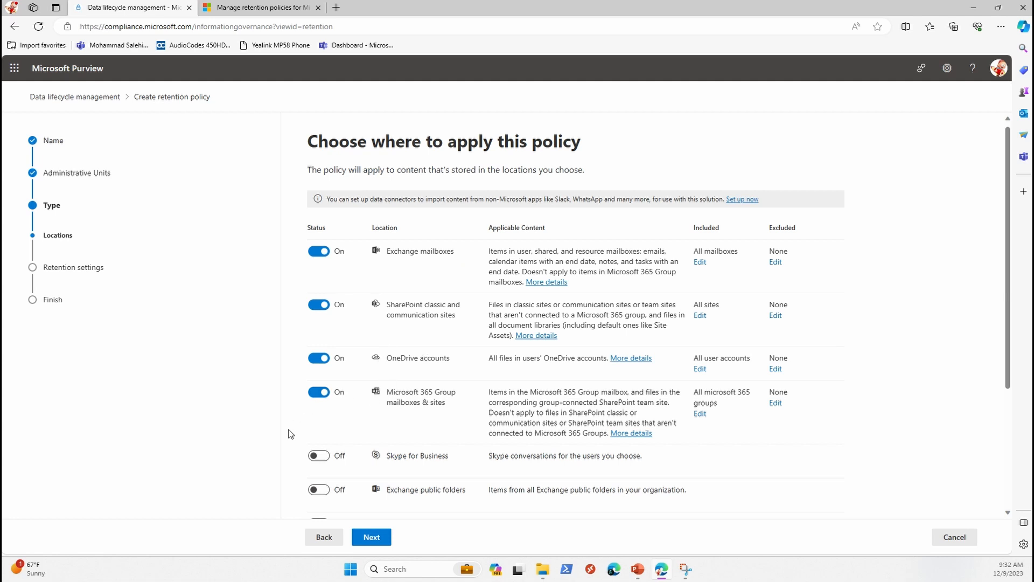
scroll(333, 442, down, 1)
click(318, 393)
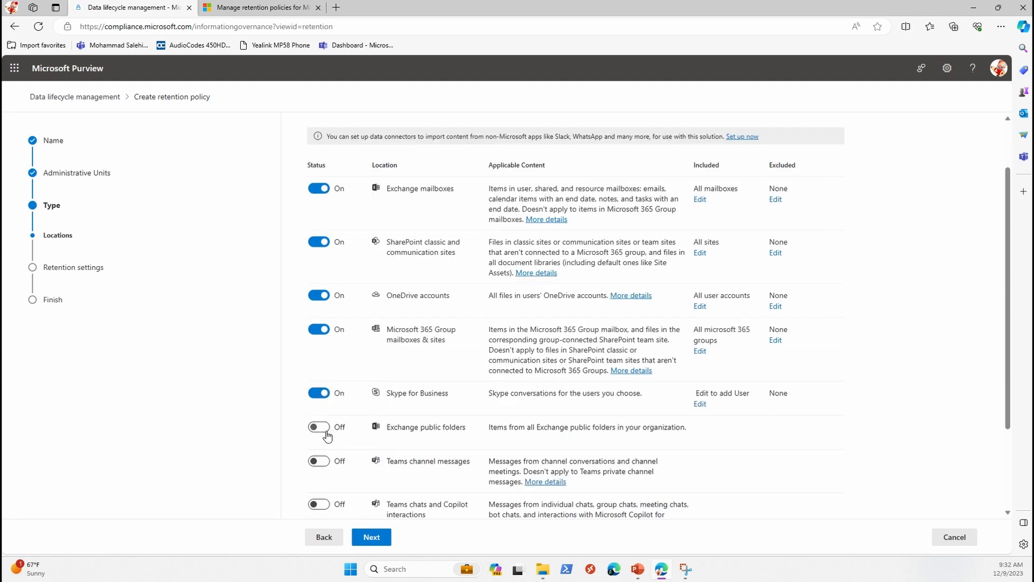
click(318, 427)
click(324, 461)
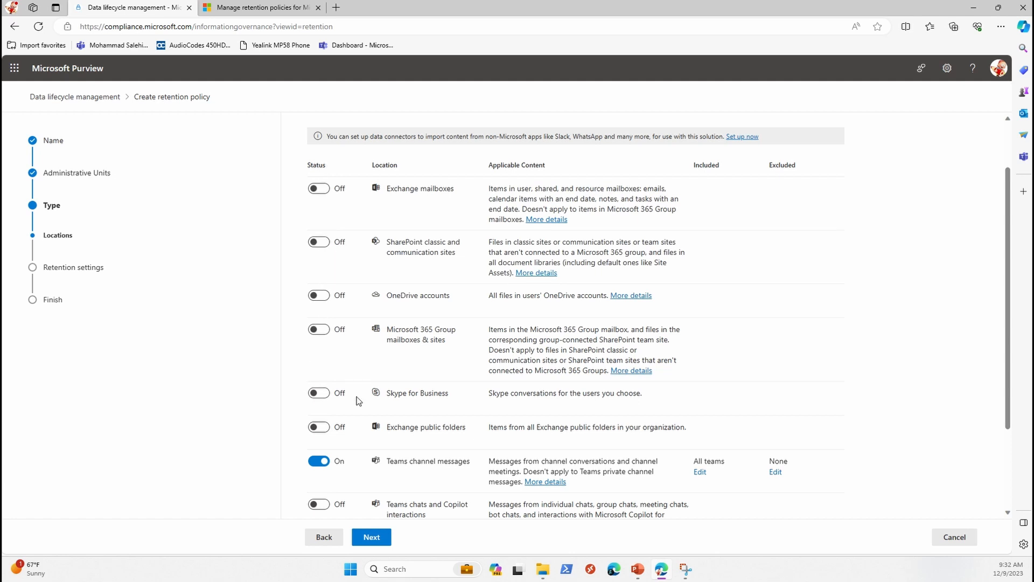
scroll(357, 397, down, 2)
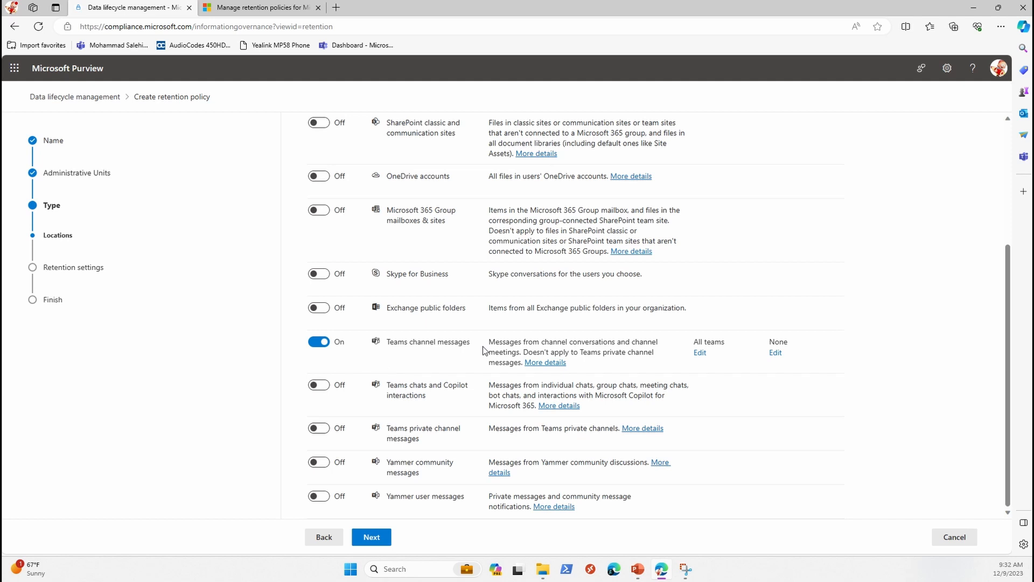
click(318, 384)
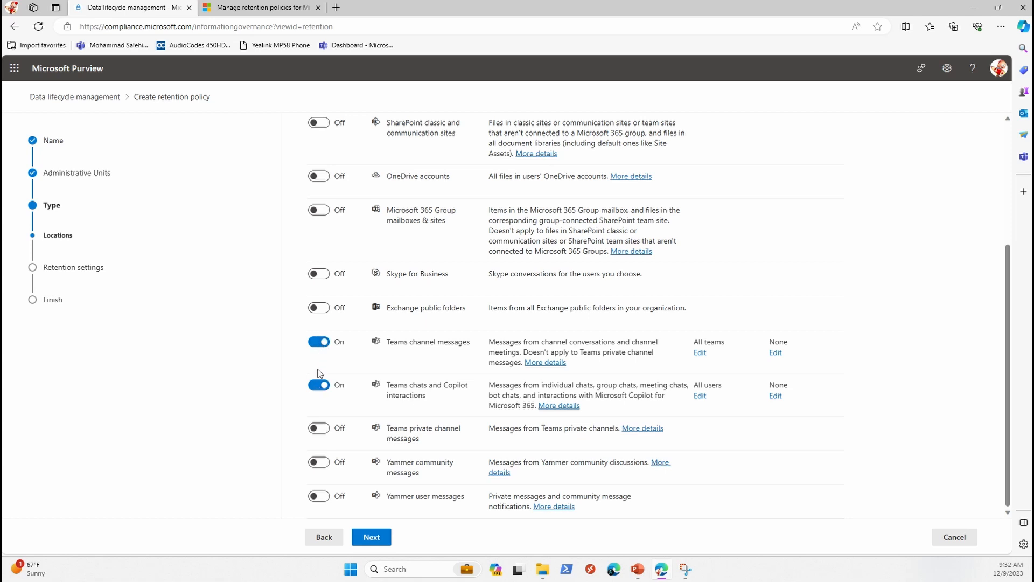
Step: Try Teams private channel messages as the location, and re-enable Teams channel messages and Teams chats and Copilot interactions
click(319, 429)
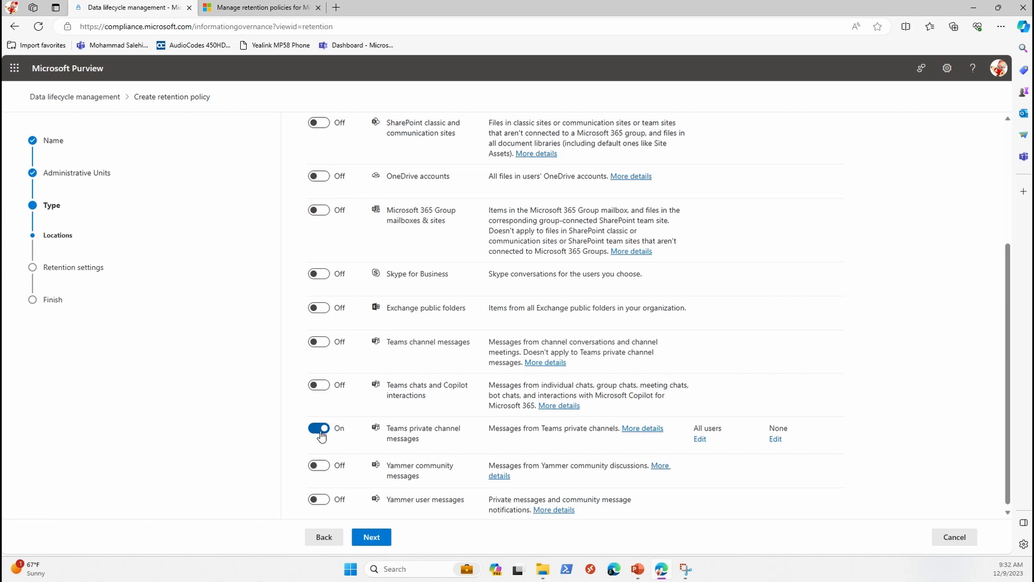
click(319, 341)
click(322, 391)
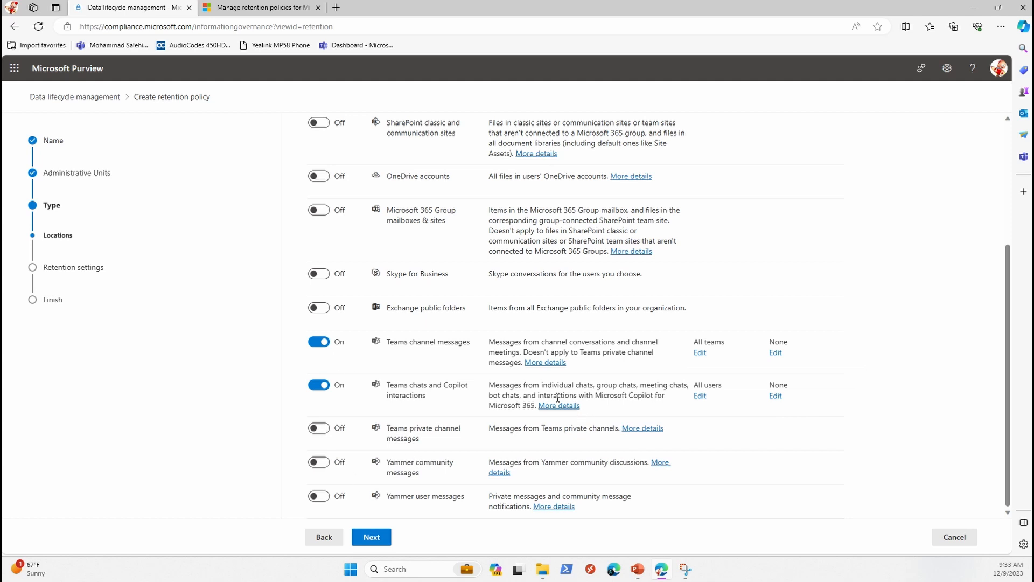
Step: Continue to the retention settings and set a custom retention period of 5 years, 0 months and 0 days
click(371, 537)
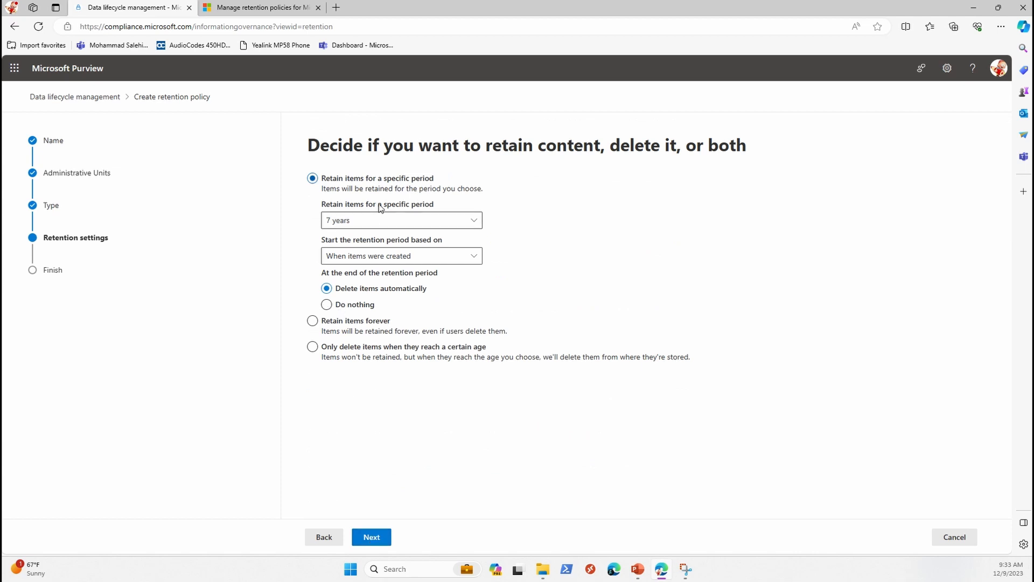
click(341, 221)
click(339, 240)
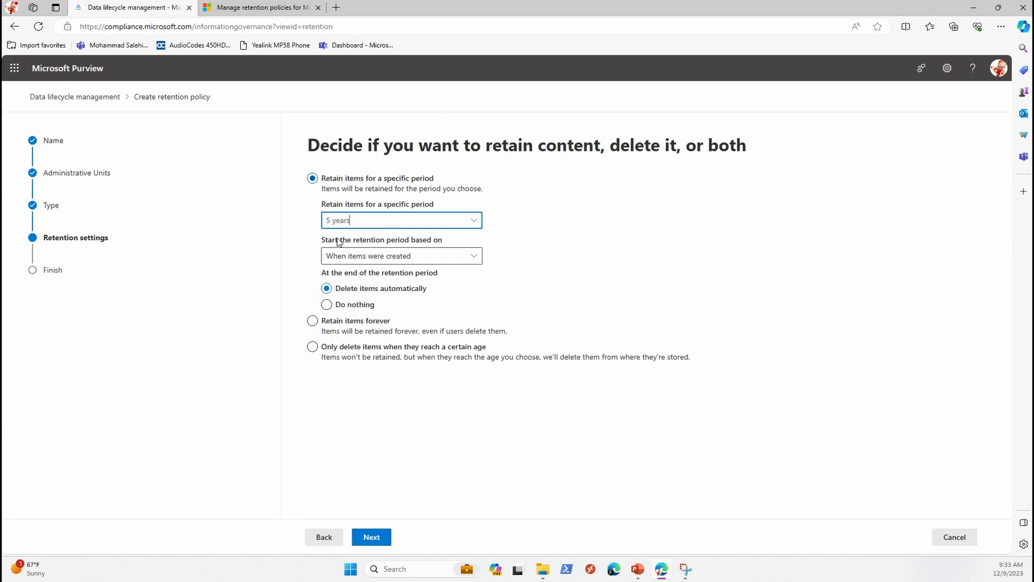
click(359, 222)
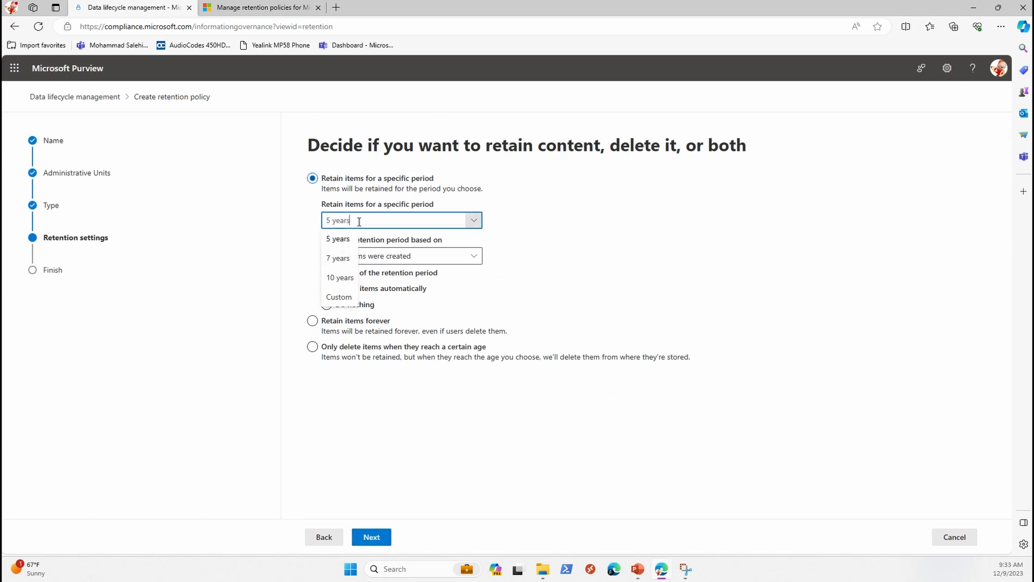
click(338, 296)
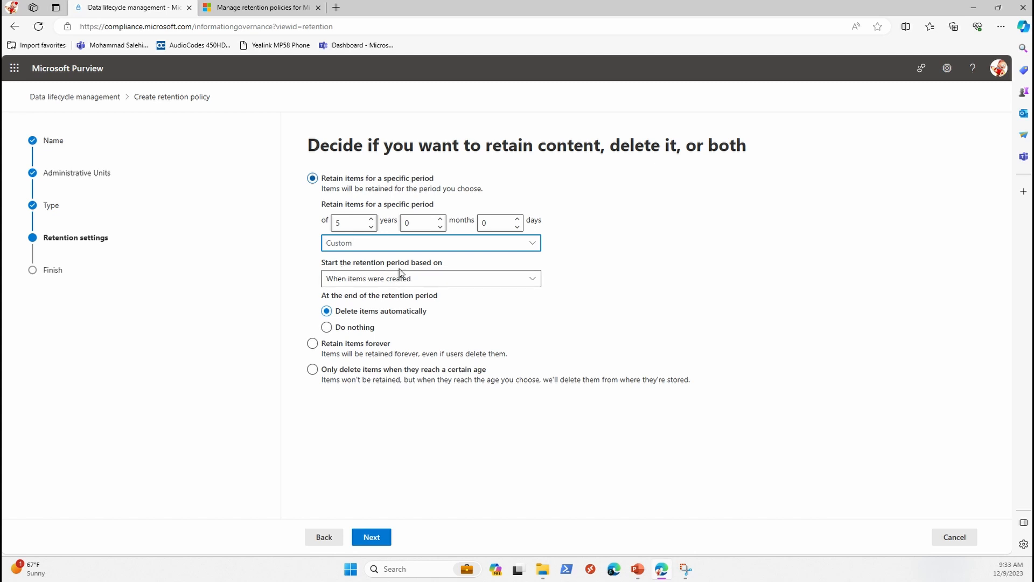
Step: Review the options for the start of the retention period and choose "When items were created"
click(431, 282)
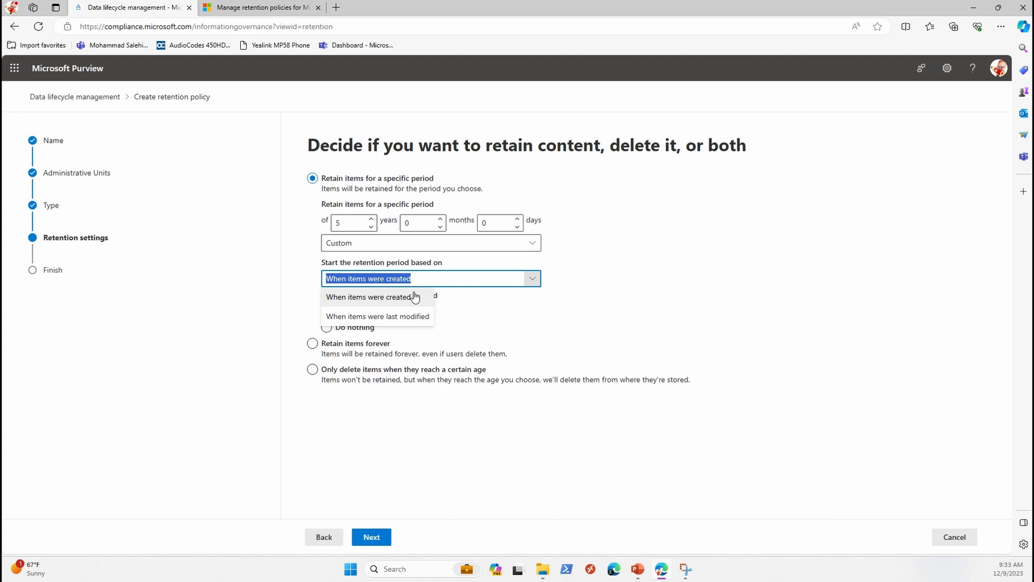
click(415, 297)
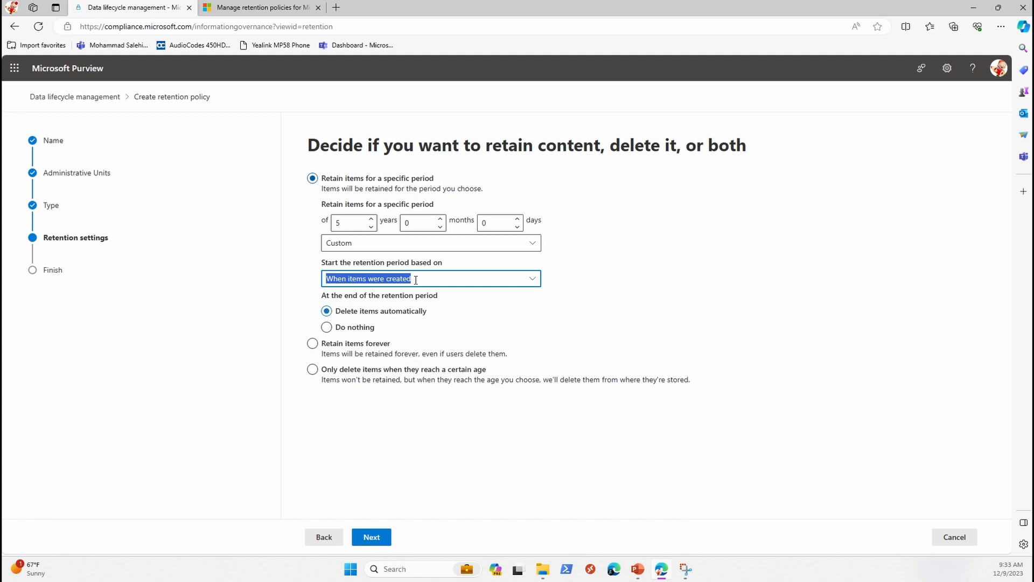
click(415, 280)
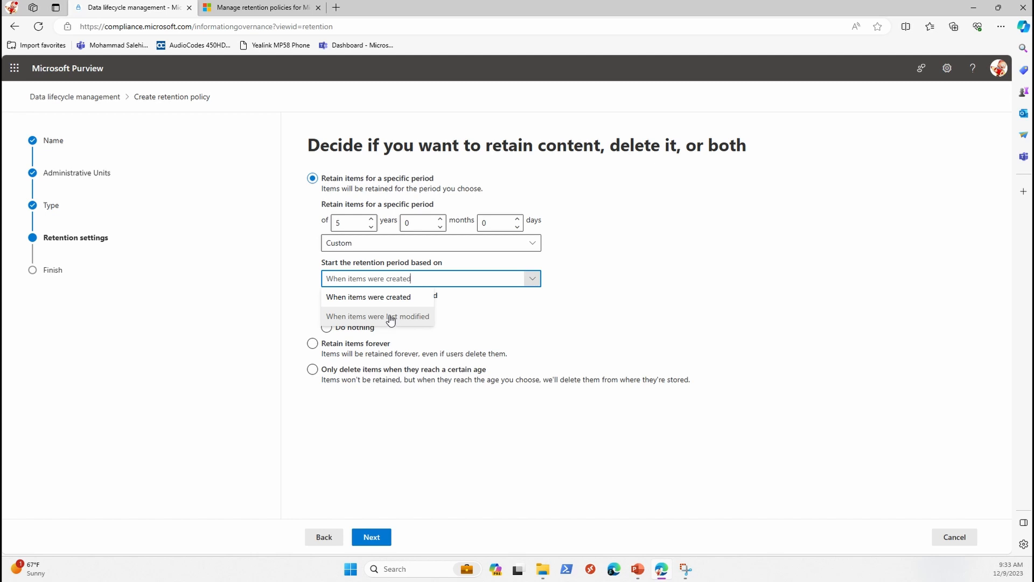
click(387, 298)
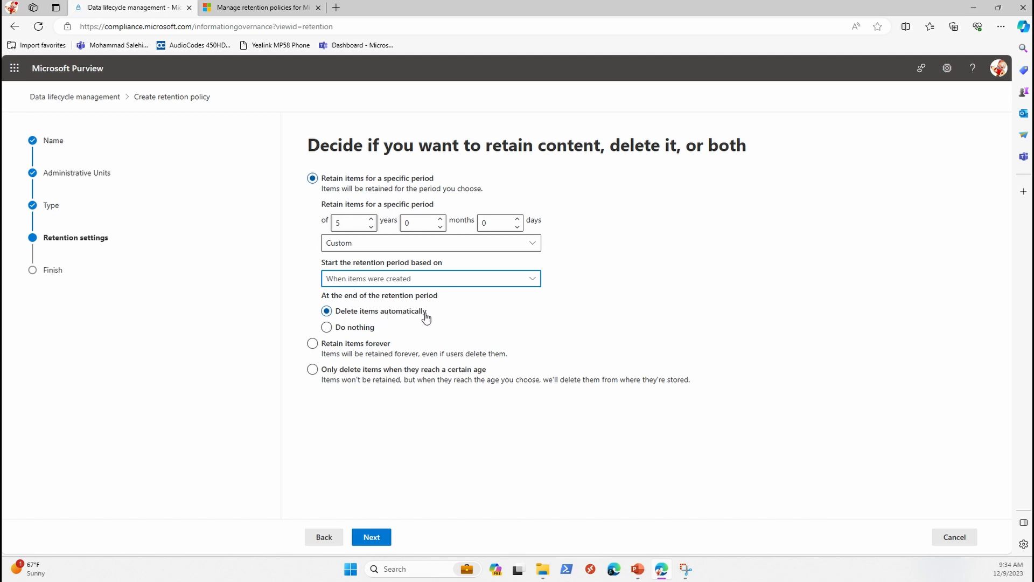
Step: Choose to delete items automatically at the end of the retention period, submit the policy and return to the policy list
click(329, 328)
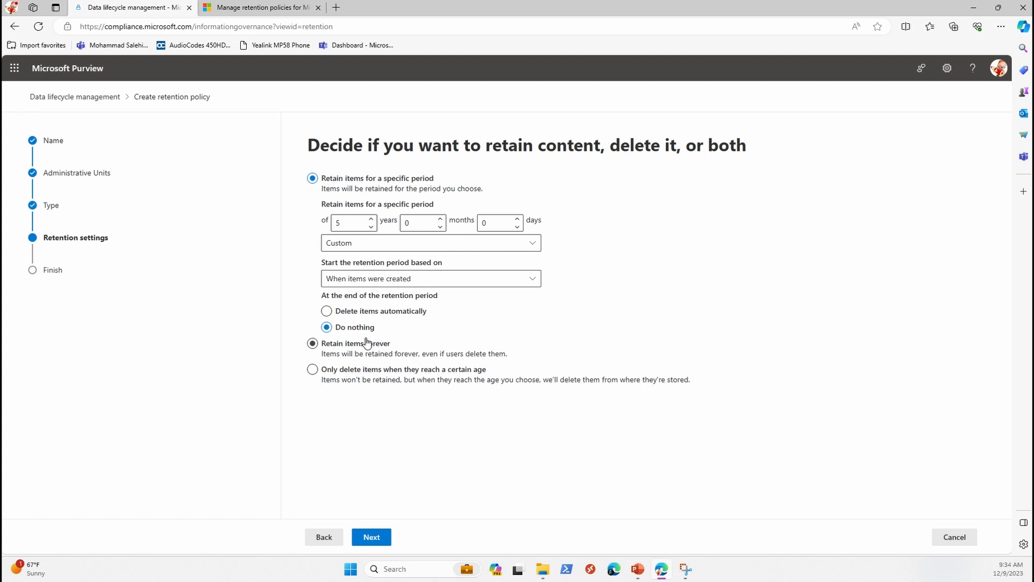
click(386, 313)
click(372, 537)
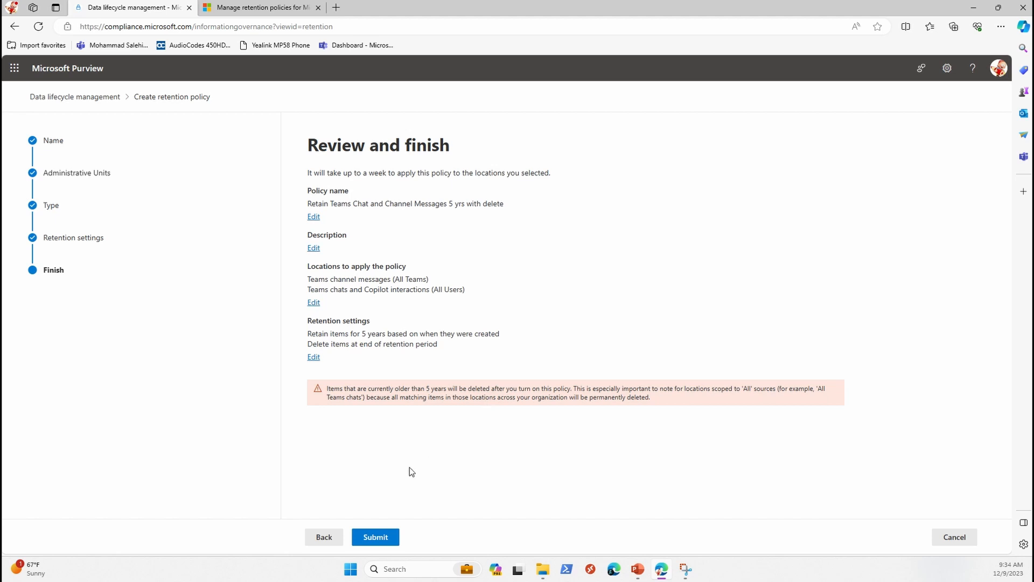
click(380, 537)
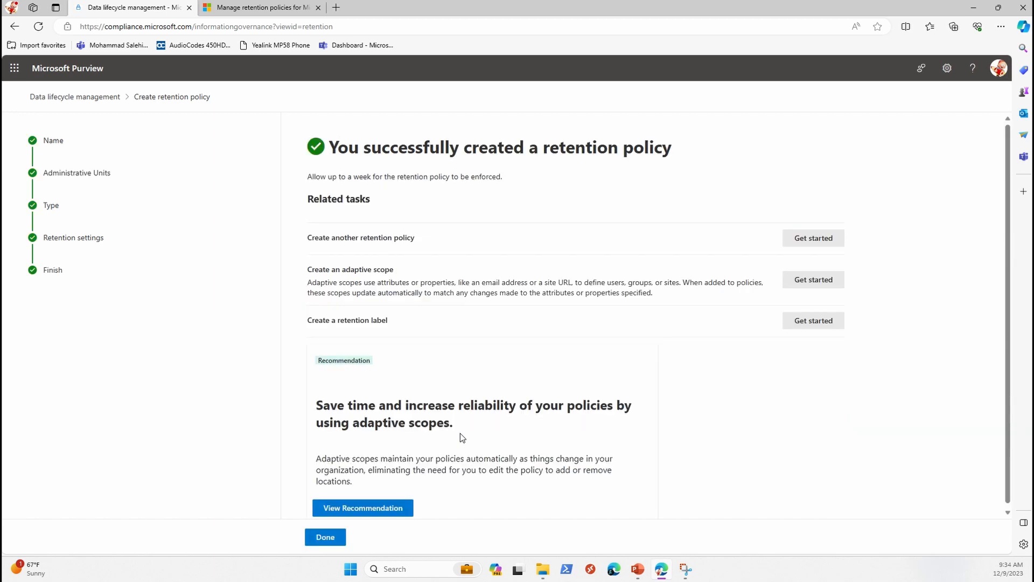
click(325, 537)
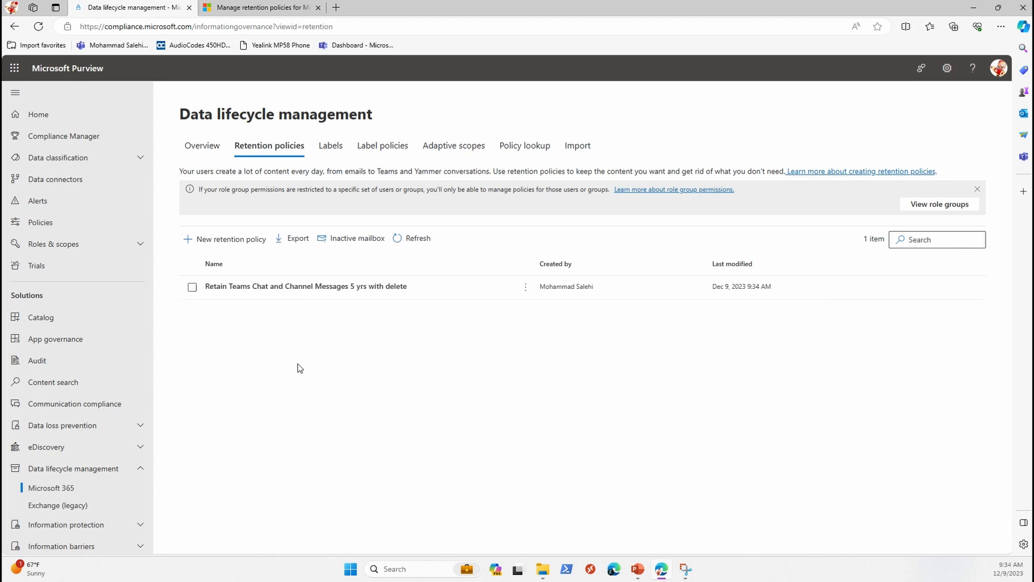
Step: Start a new retention policy and name it "Delete Teams Private Channel Chats 3 yrs"
click(221, 238)
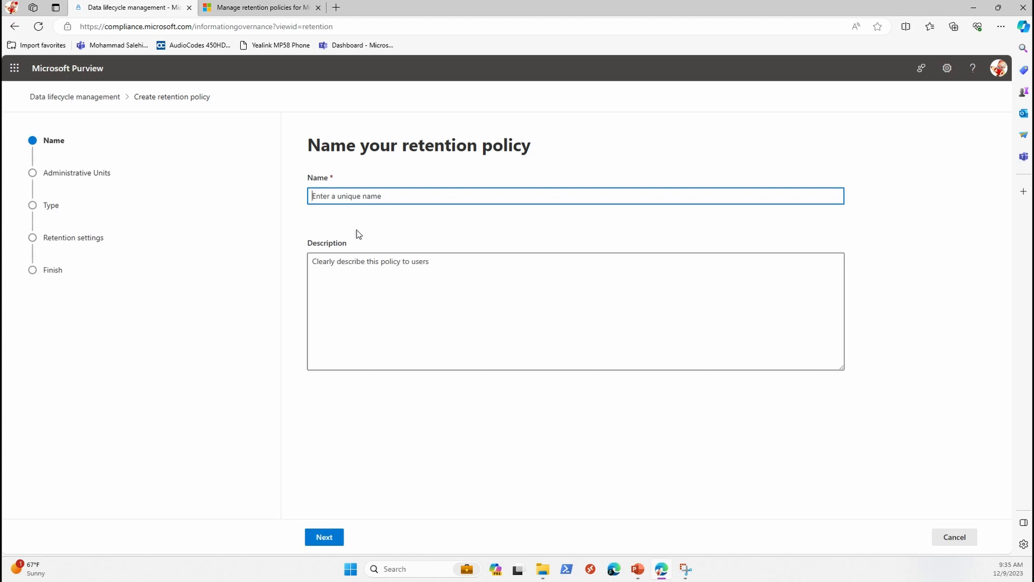
text(Delee)
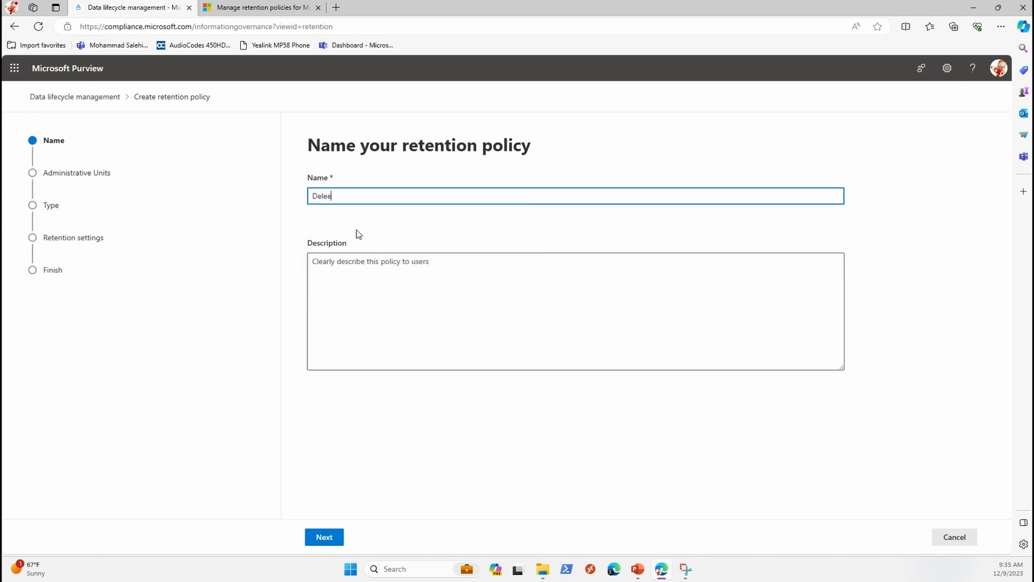
key(BackSpace)
text(te )
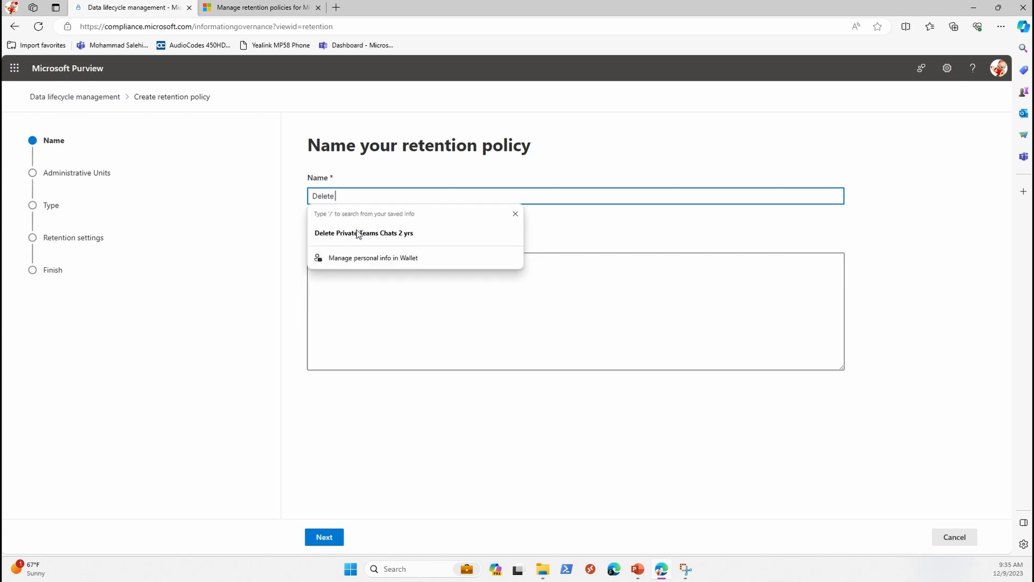
text(Teams Private Chats)
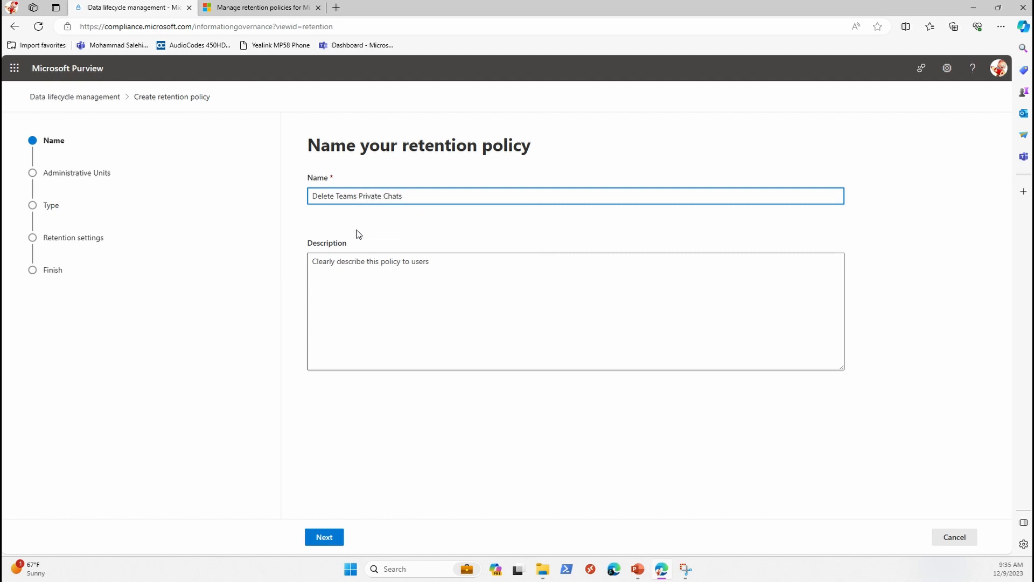
text(3)
text( yrs)
text(Channel)
click(324, 536)
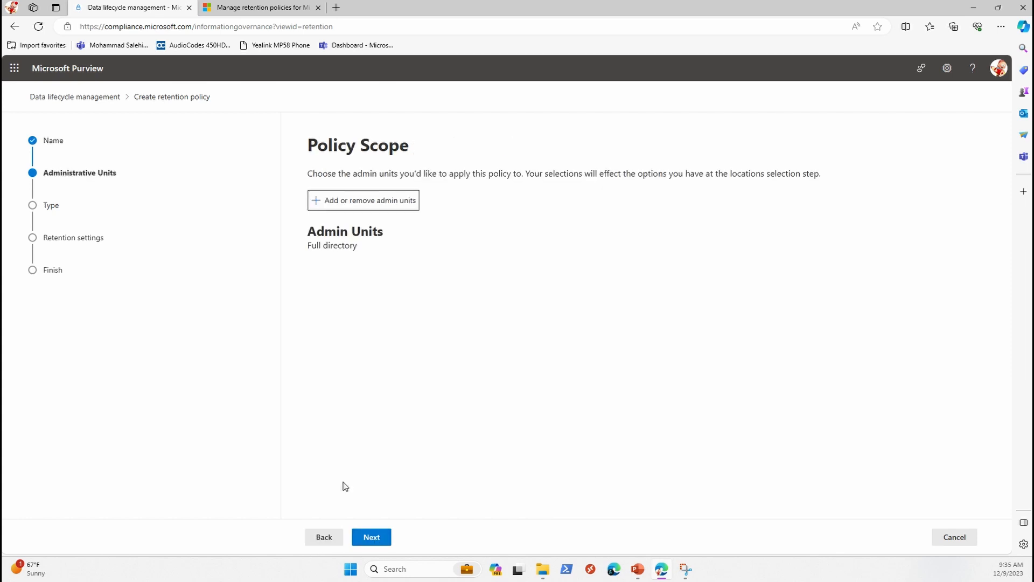
Step: Keep the full directory as the policy scope and choose the static policy type
click(372, 537)
click(312, 269)
click(368, 534)
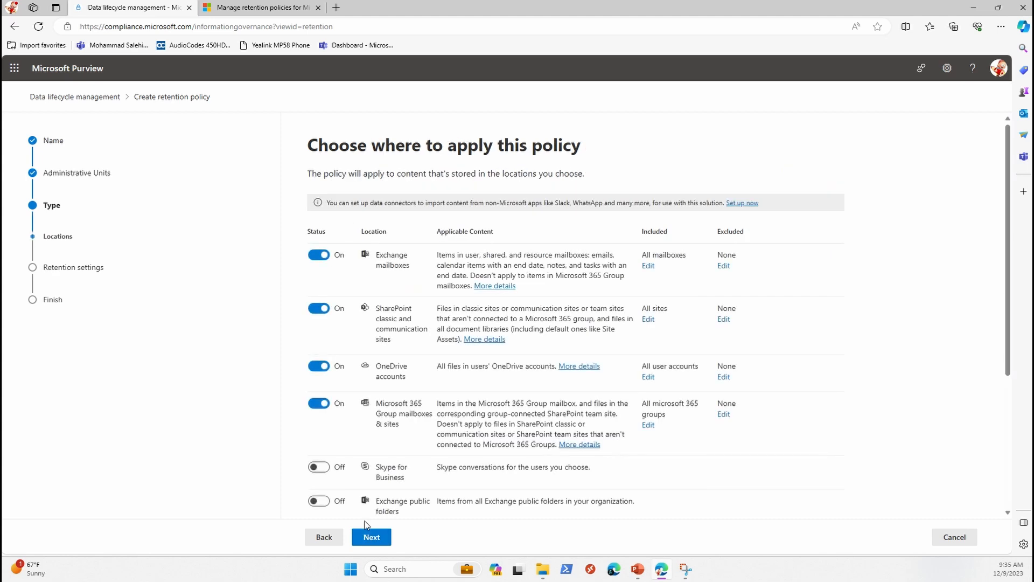
Step: Apply the policy only to Teams private channel messages for all users and continue to the retention settings
scroll(366, 474, down, 4)
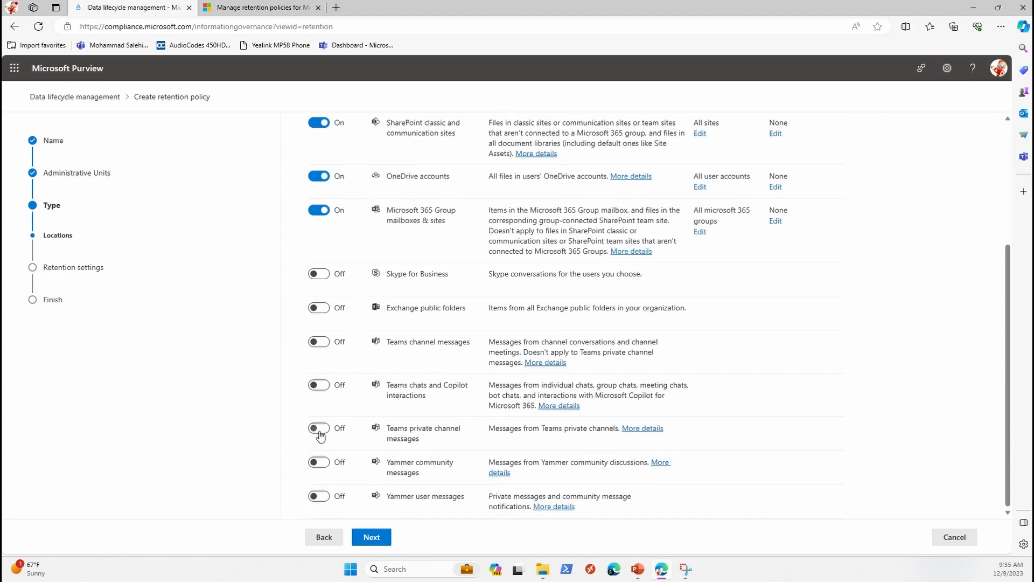
click(321, 428)
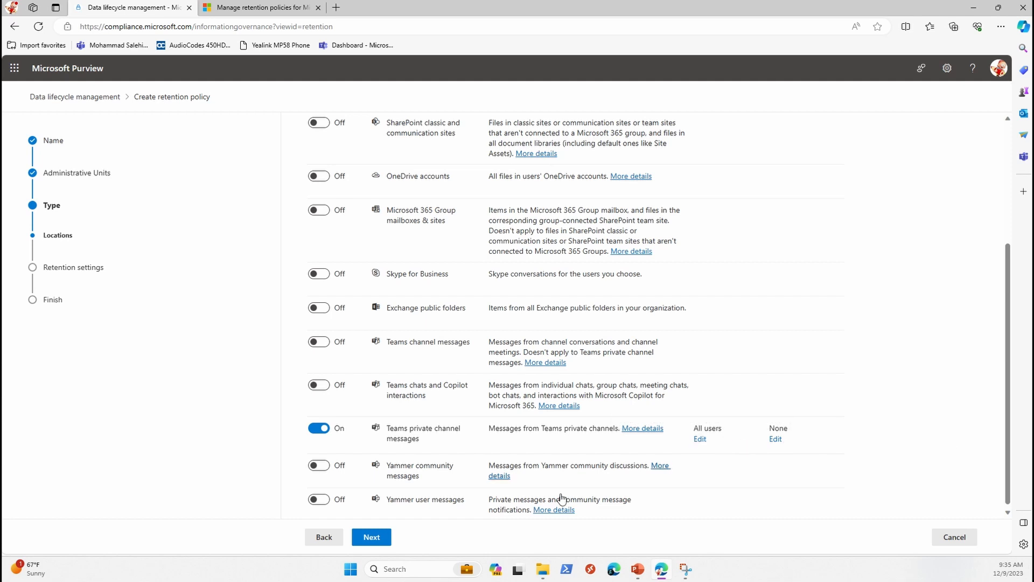
click(378, 538)
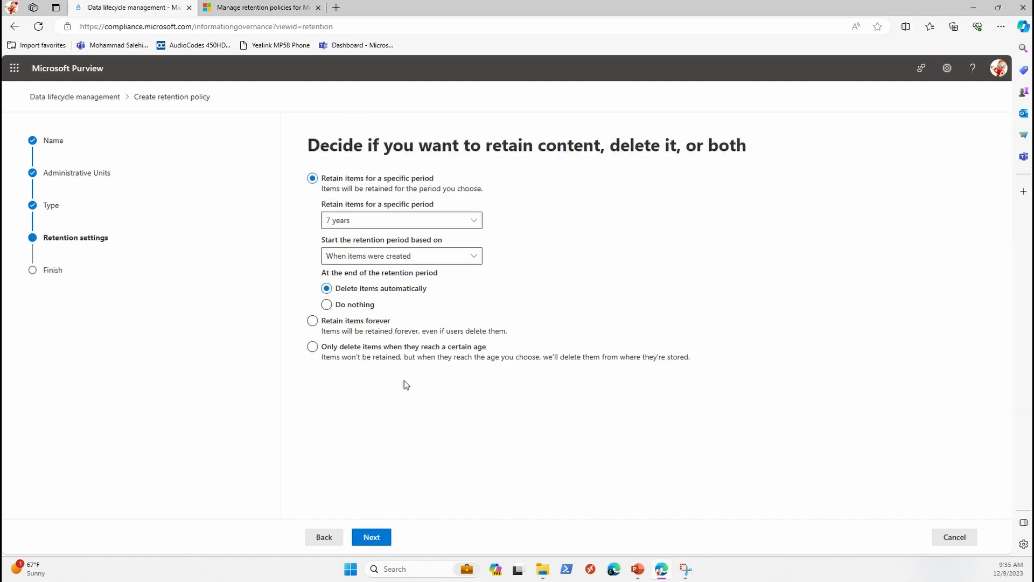
Step: Choose to only delete items when they reach a certain age, with a custom age of 3 years, 0 months and 0 days
click(317, 350)
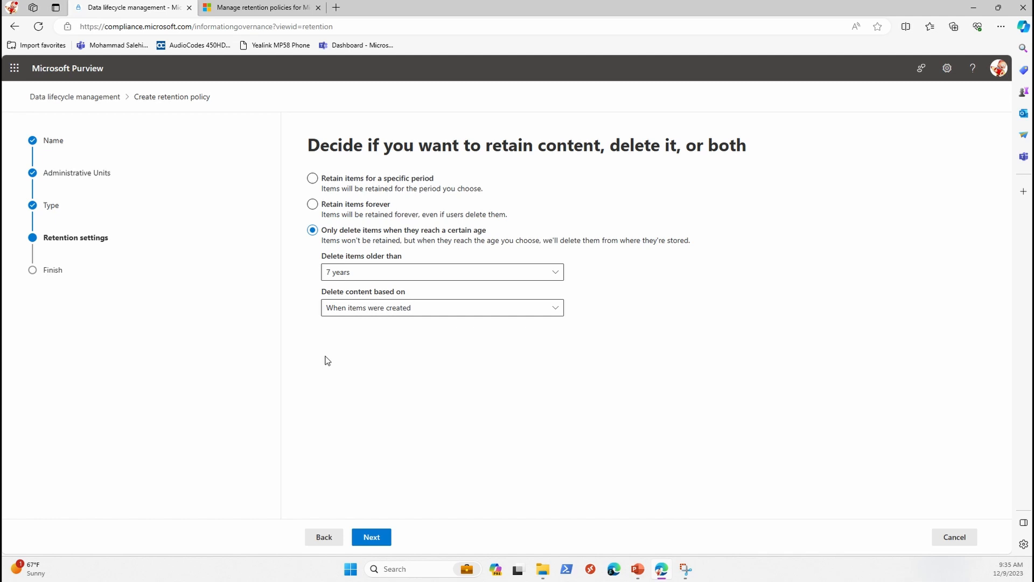
click(366, 277)
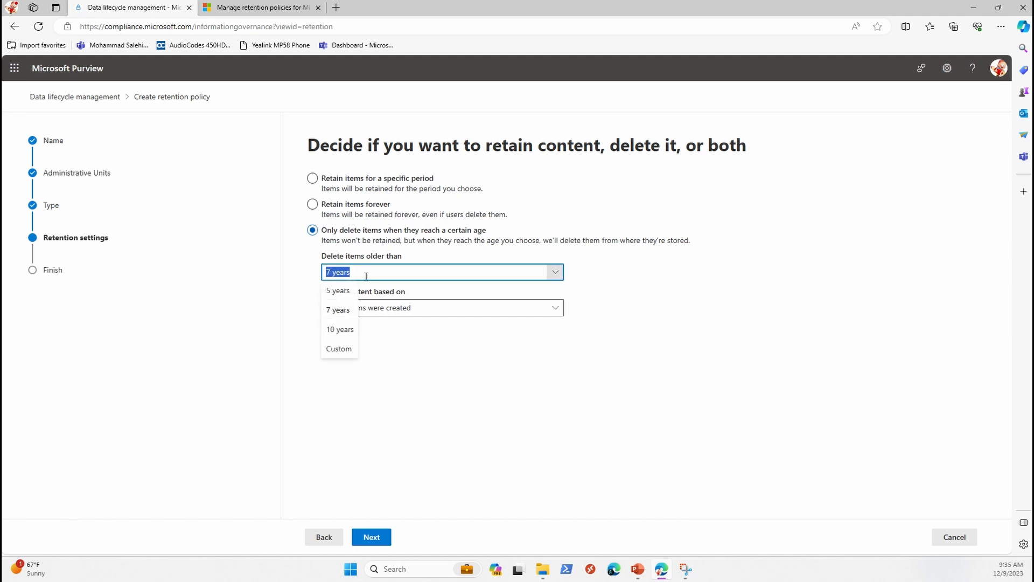
click(334, 348)
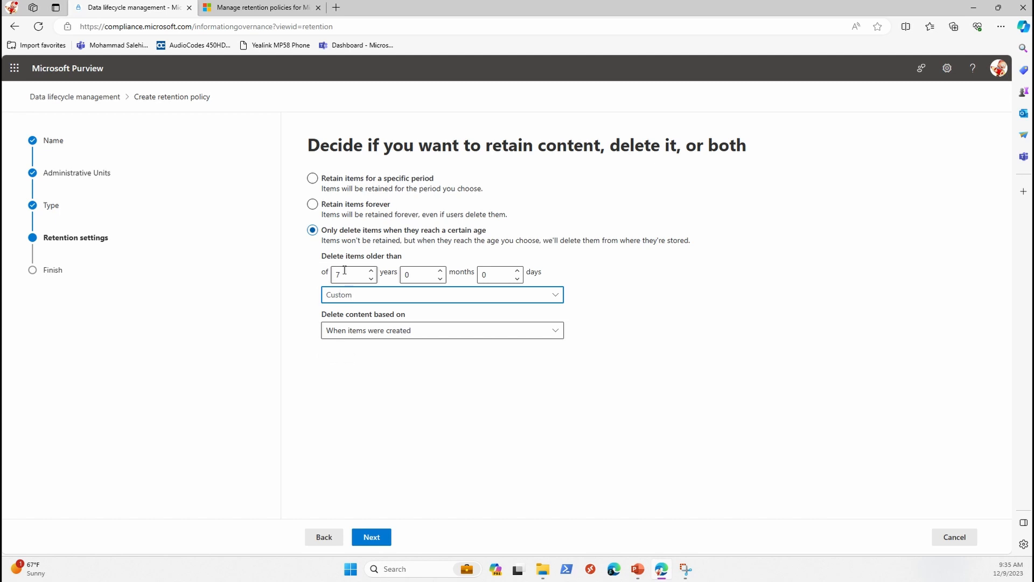
text(3)
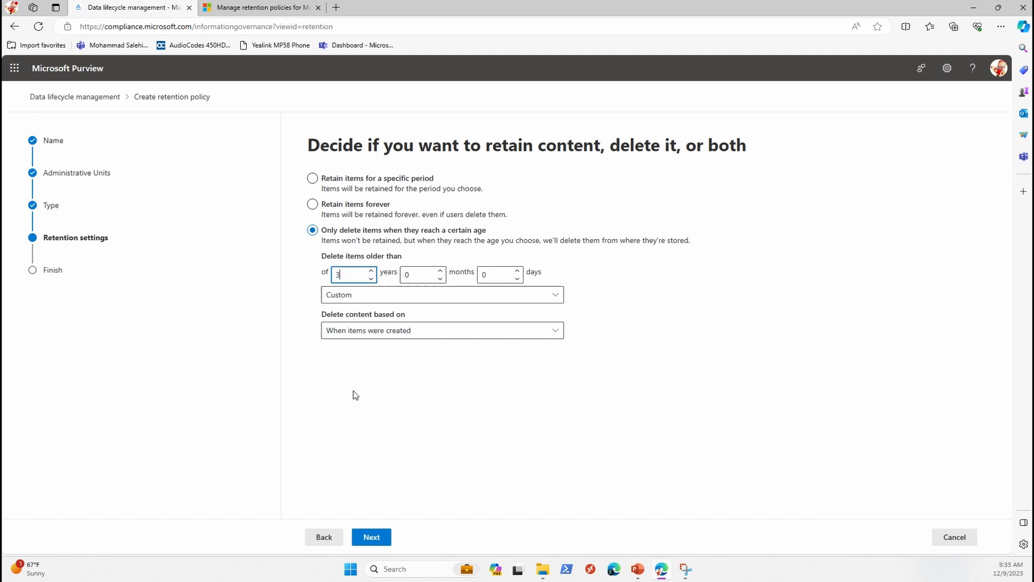
click(381, 392)
click(371, 536)
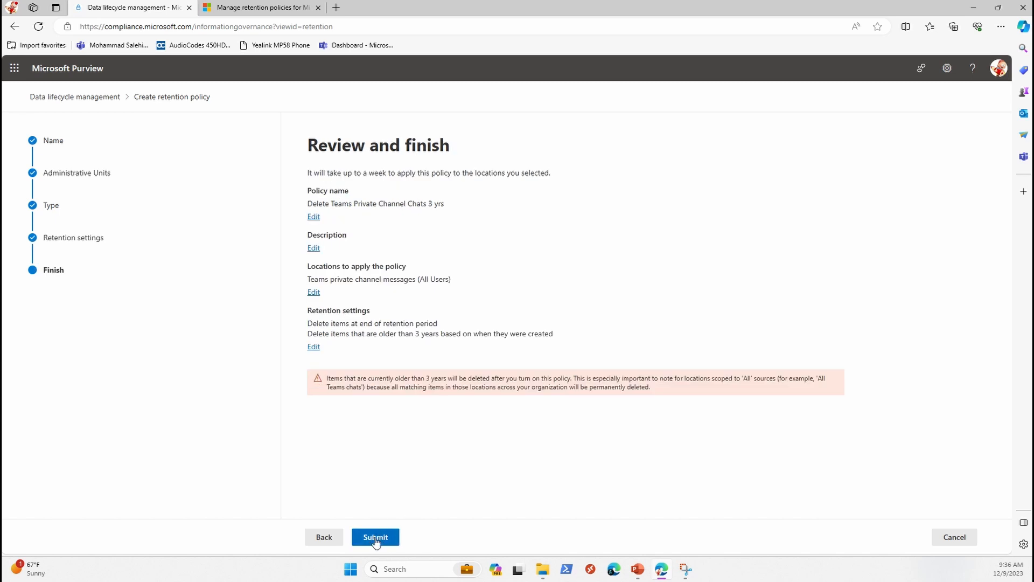
Step: Review the deletion warning in the policy summary, submit the private channel policy and return to the policy list
drag(650, 386, 315, 378)
click(440, 444)
click(374, 537)
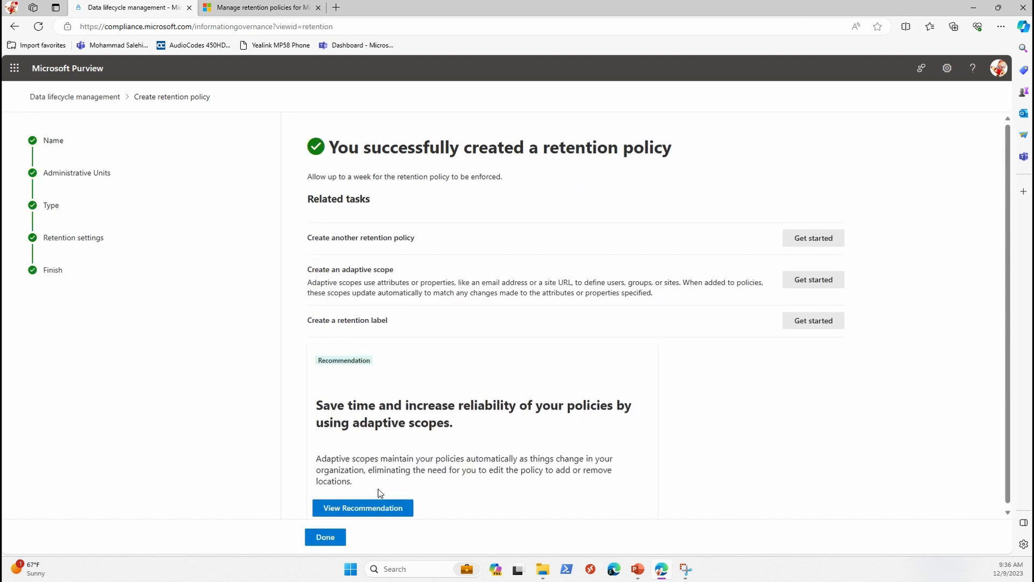
click(325, 537)
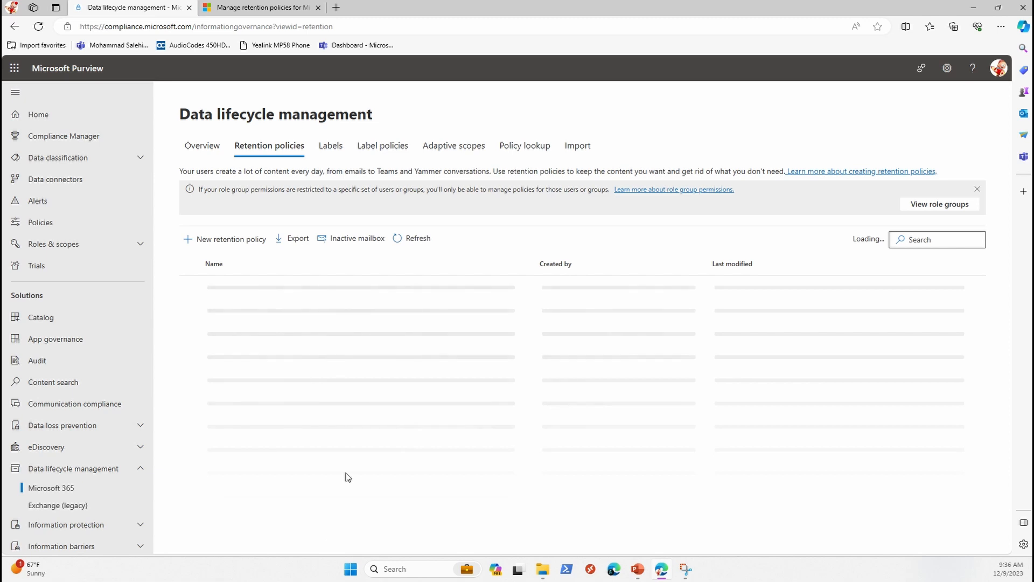